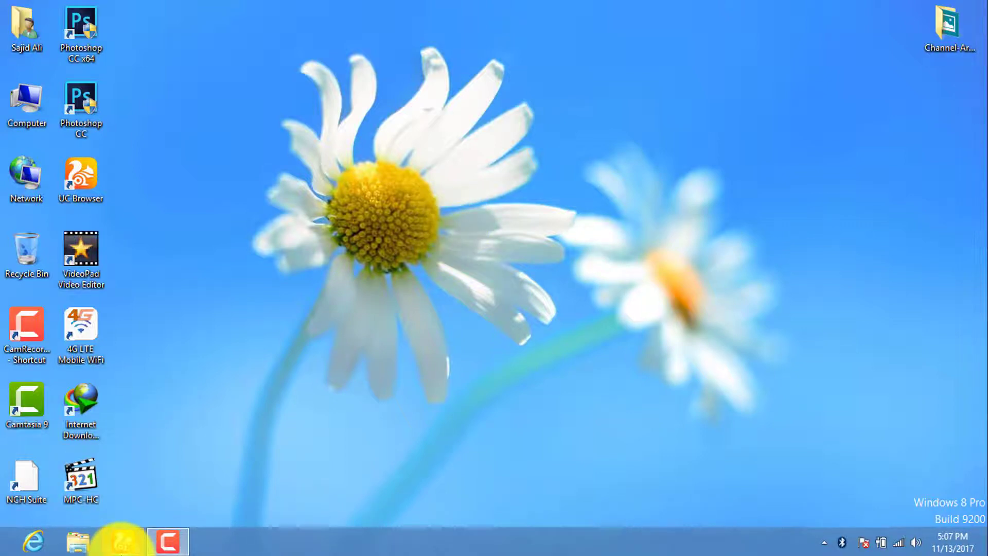
- Load the panzoid.com home page in UC Browser
click(121, 541)
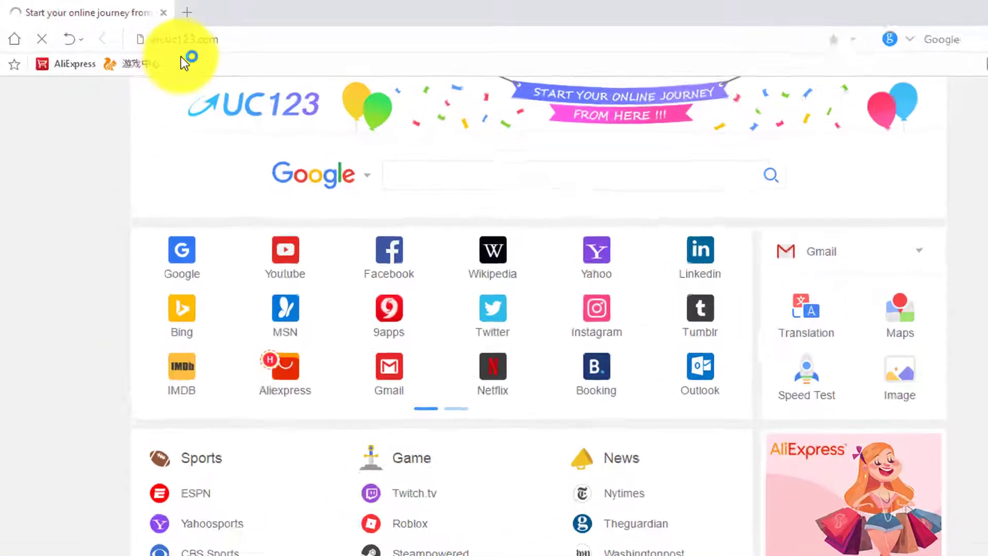
click(186, 44)
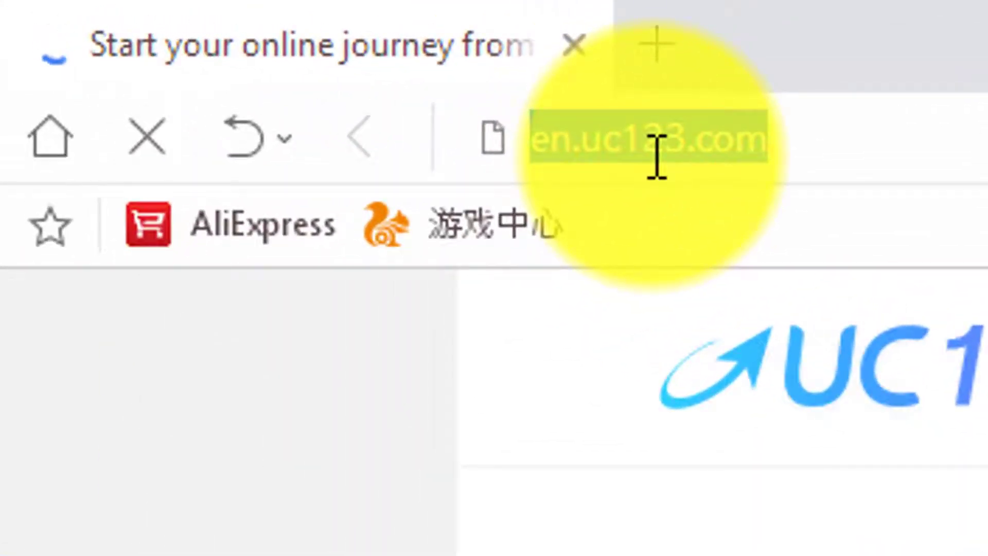
text(panzoid)
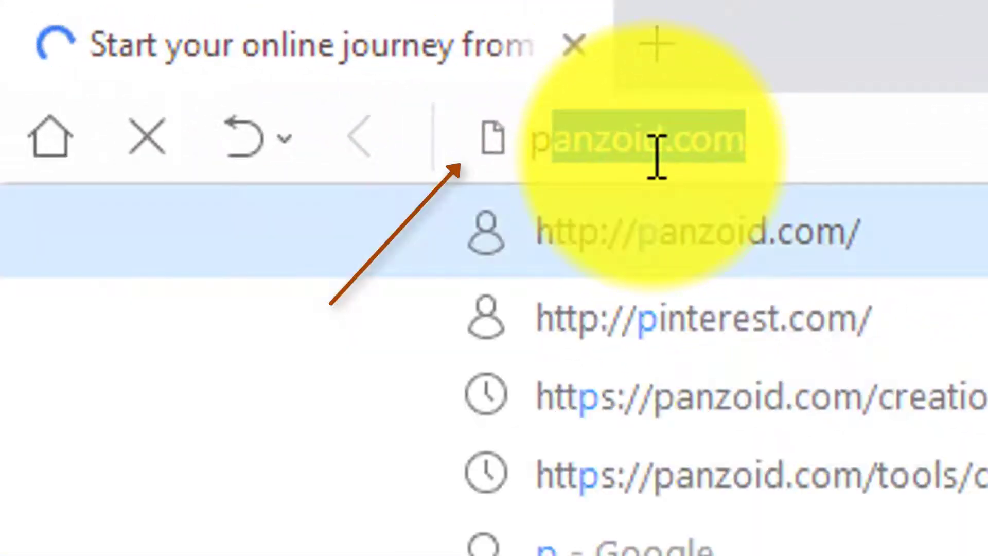
key(Return)
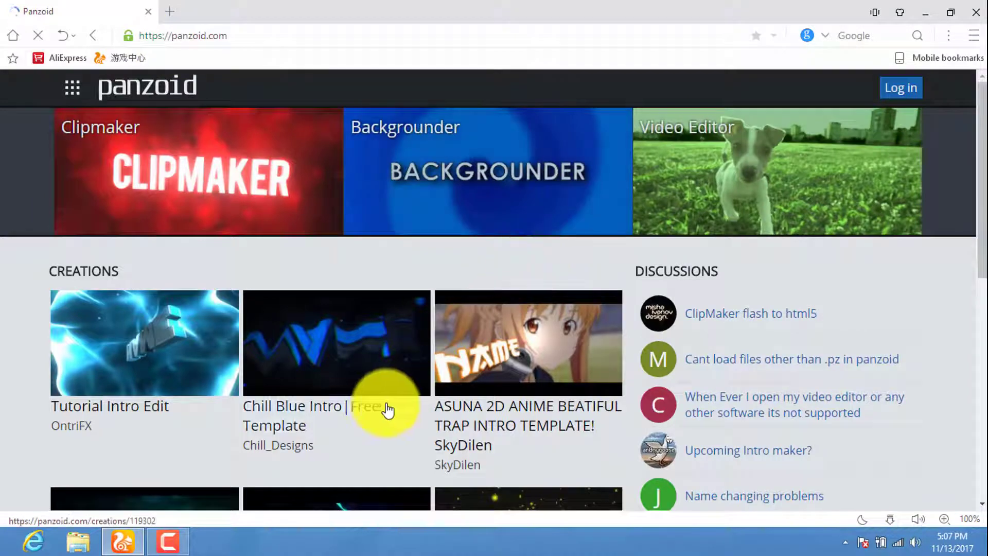
- Browse the full Creations list and open the 'my colorful intro!#10' creation page
drag(980, 177, 980, 409)
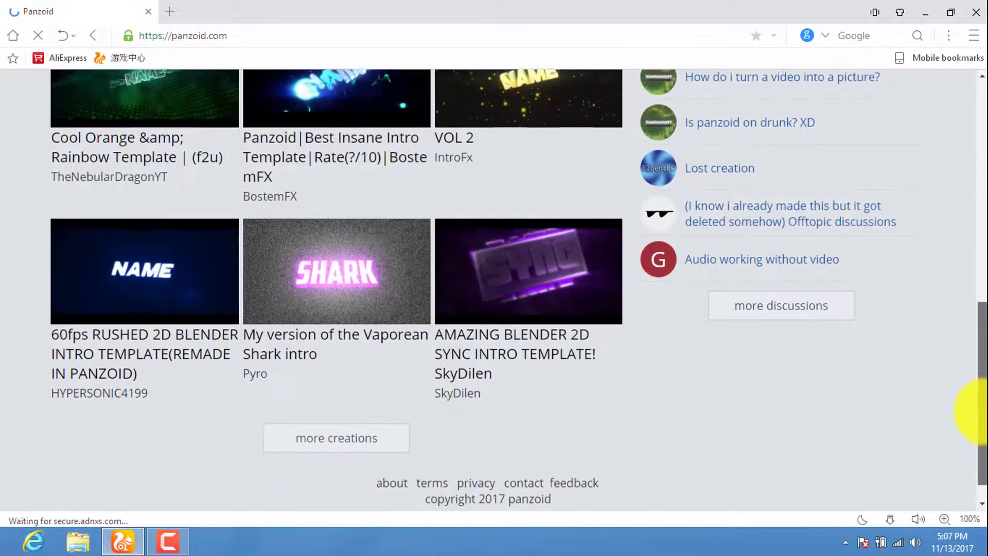
click(387, 412)
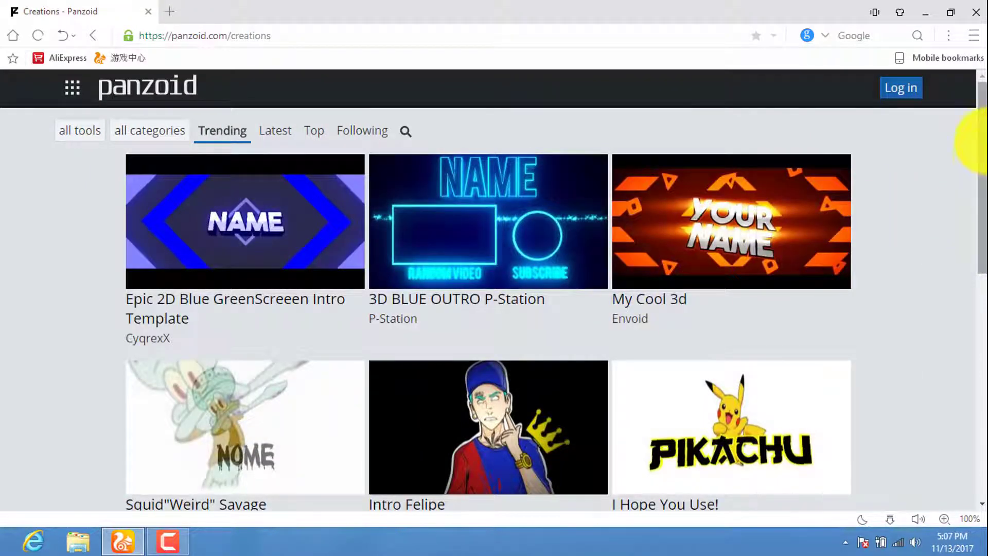
drag(981, 134, 982, 365)
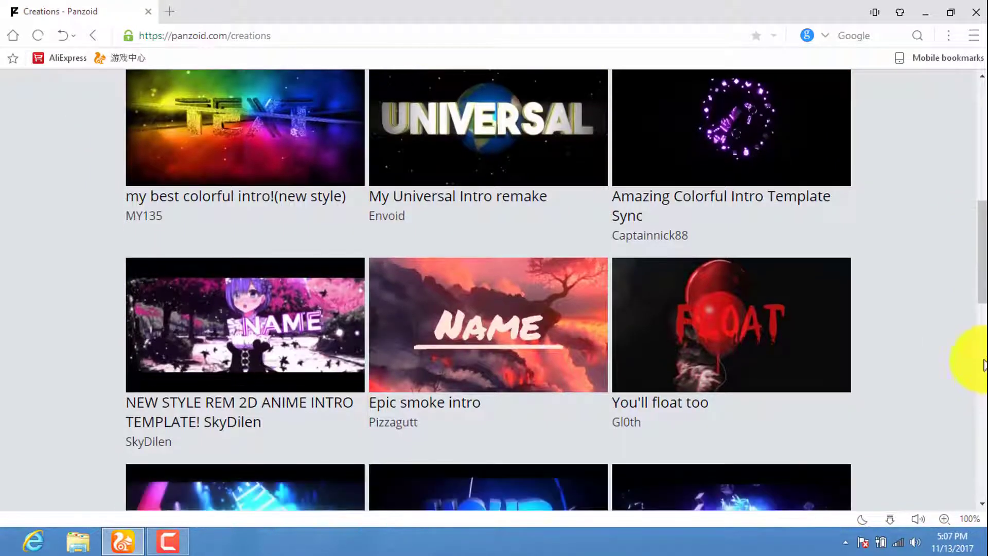
scroll(985, 355, down, 3)
scroll(980, 353, down, 2)
scroll(973, 386, down, 2)
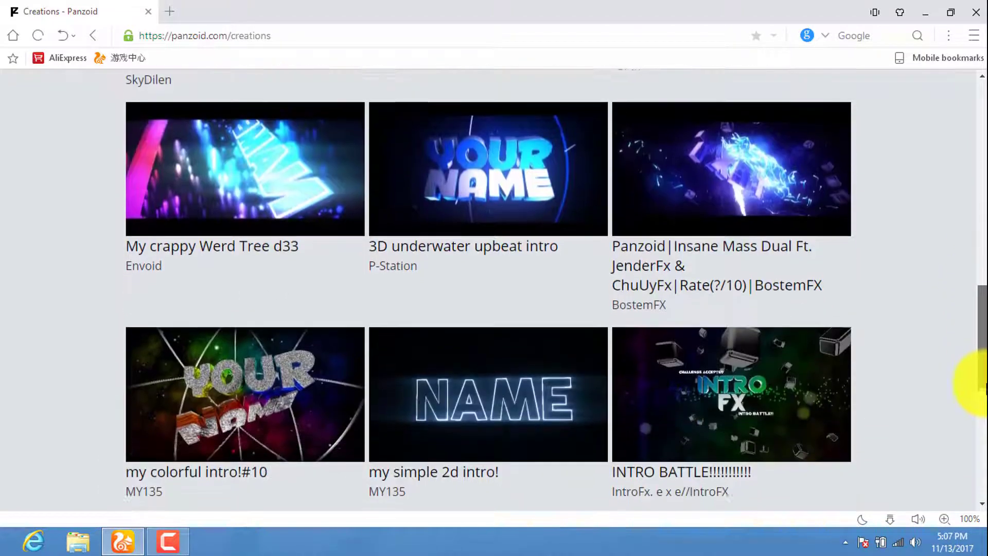
scroll(973, 397, down, 1)
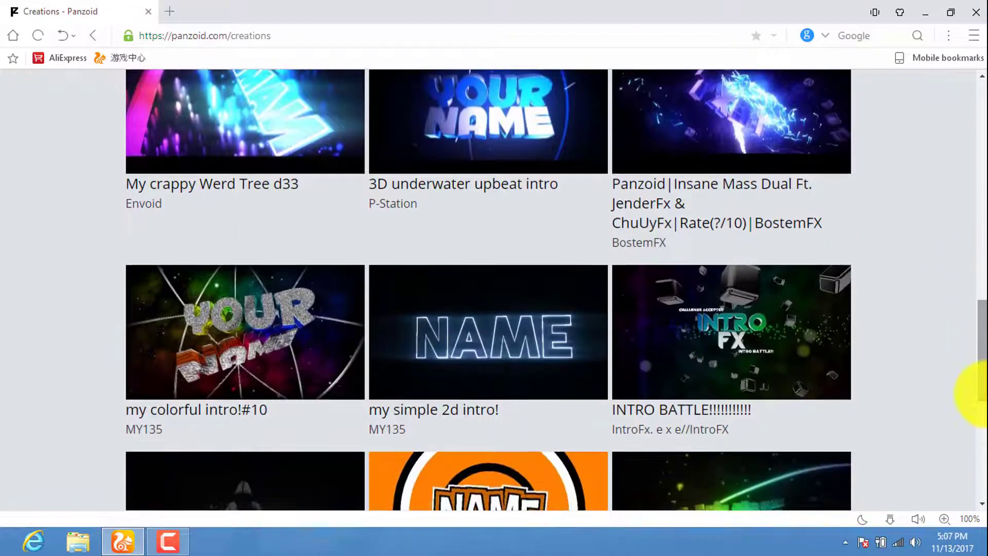
click(263, 327)
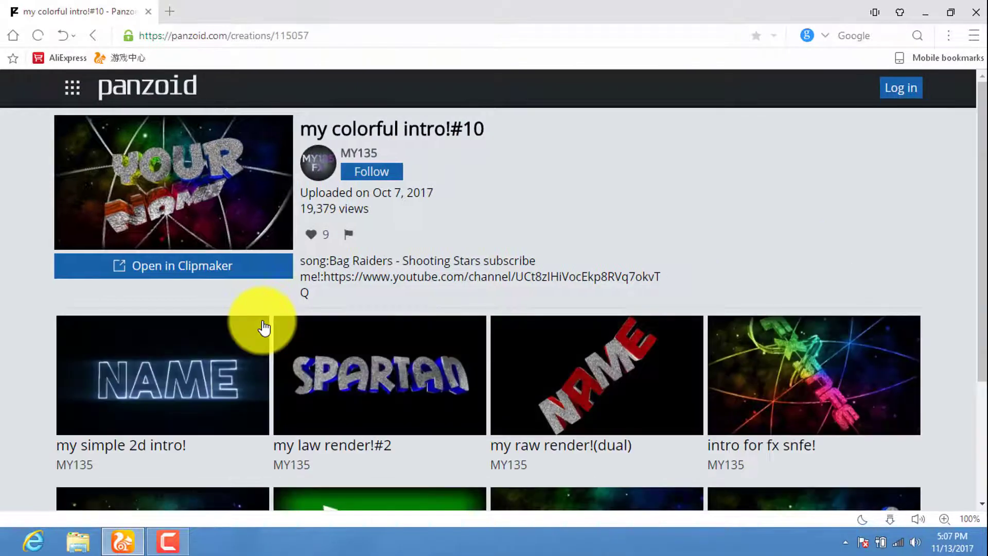
- Open the colorful intro in Clipmaker, close the leftover tab, and preview it
click(208, 279)
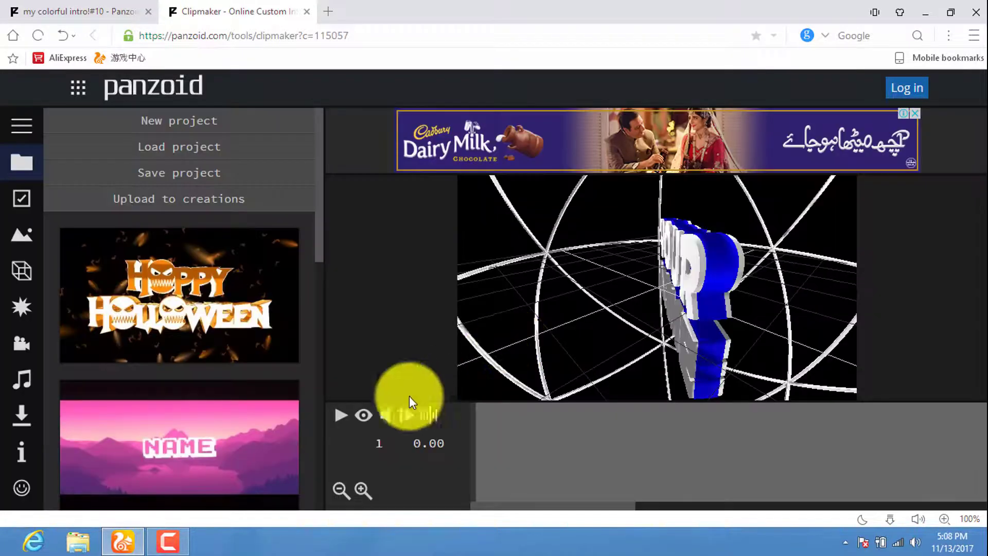
click(149, 12)
click(340, 415)
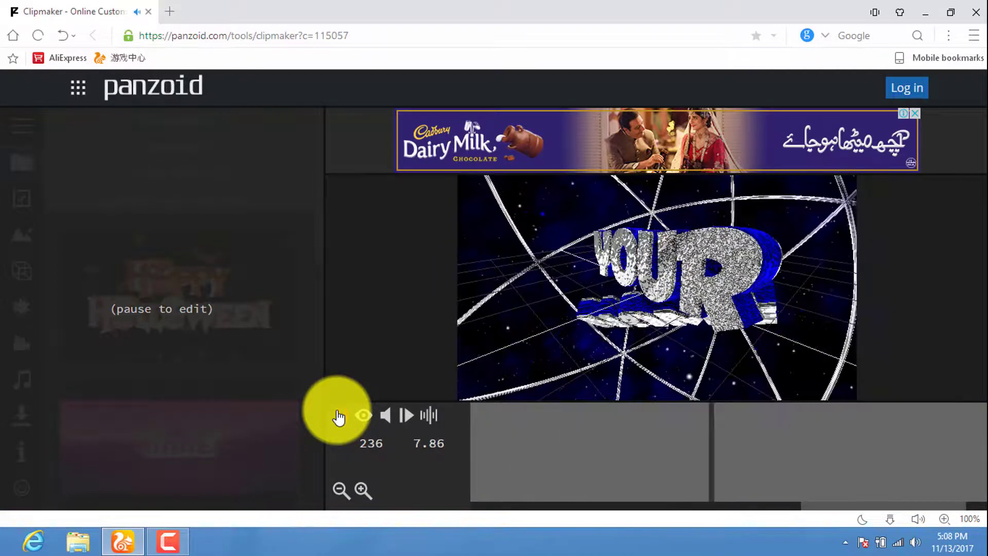
click(340, 415)
- Return the timeline to the first frame and show the 3D objects list
drag(751, 468, 375, 470)
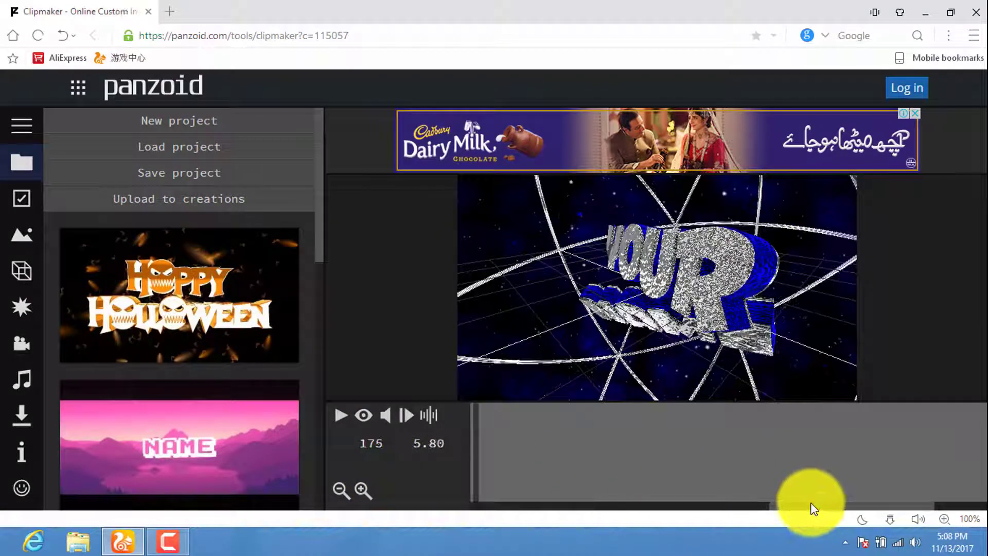
drag(810, 503, 459, 490)
click(478, 484)
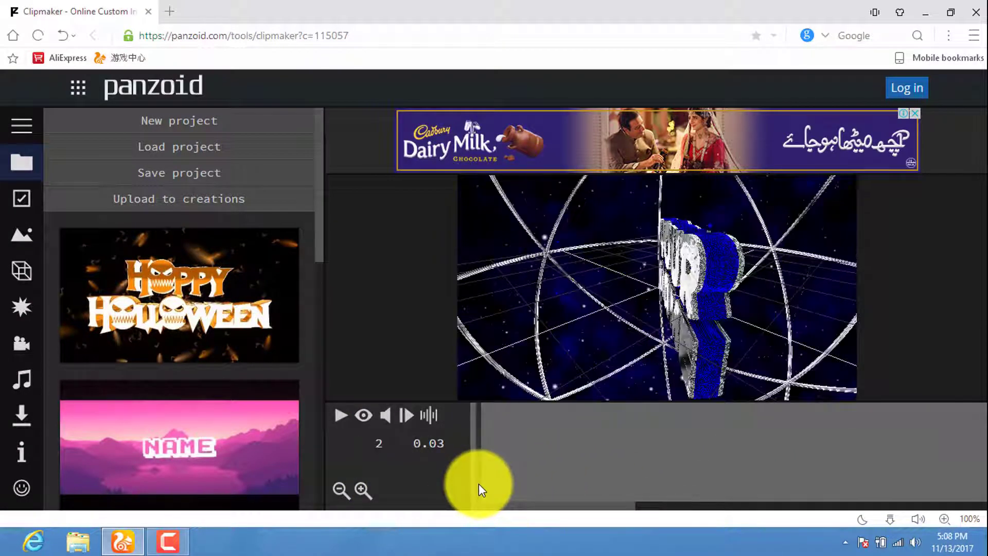
click(21, 269)
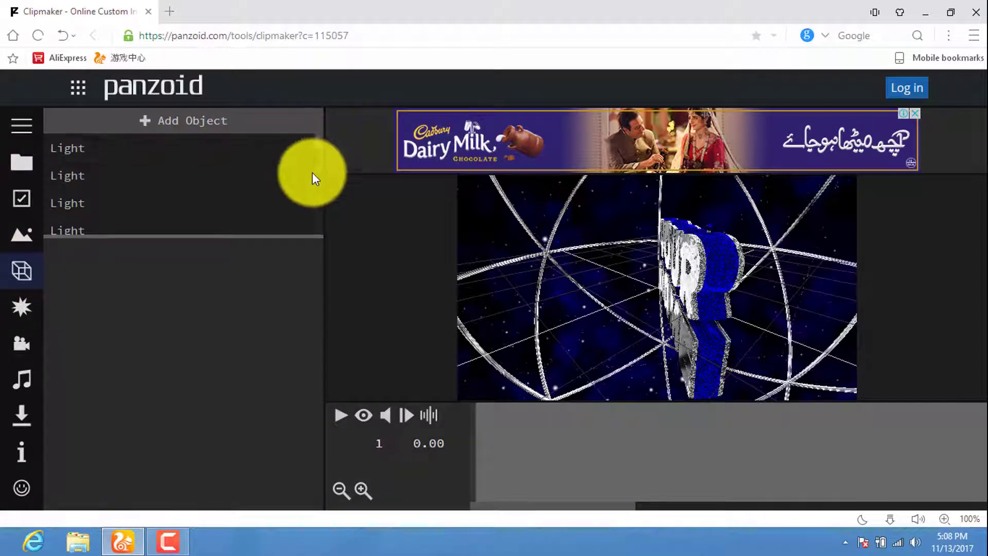
- Change the first 'Text: YOUR' object to read 'Unique'
scroll(313, 172, down, 3)
scroll(314, 172, up, 1)
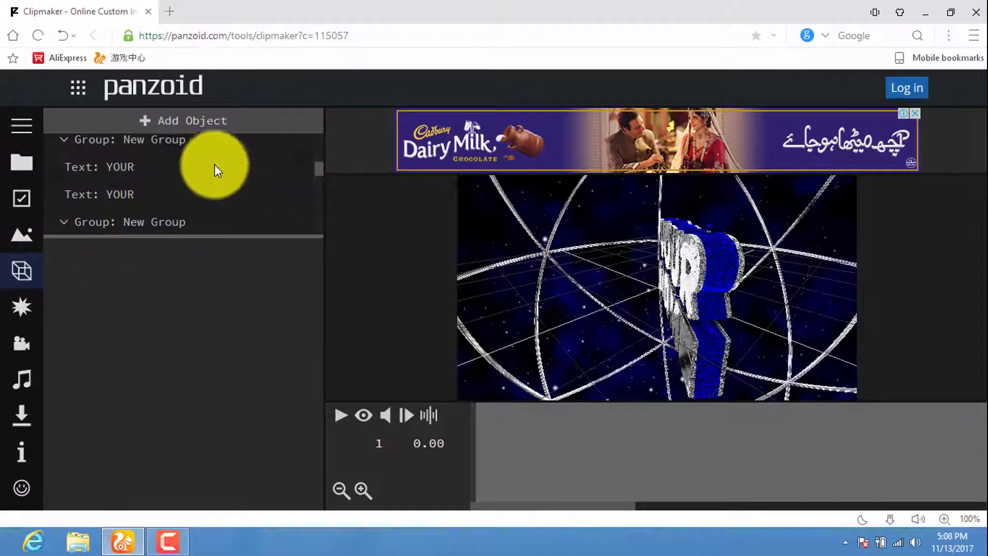
click(149, 168)
double_click(137, 285)
text(Uniqu)
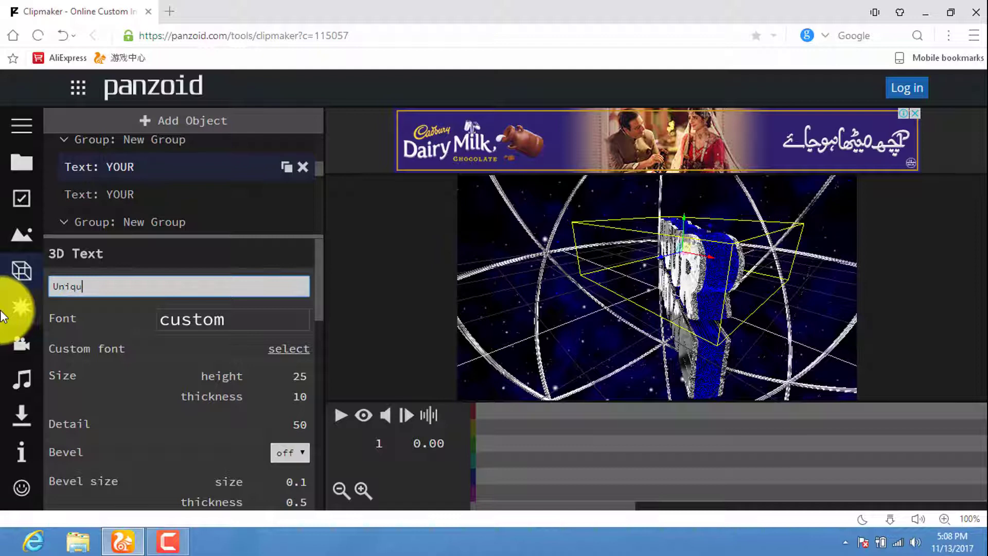
text(e)
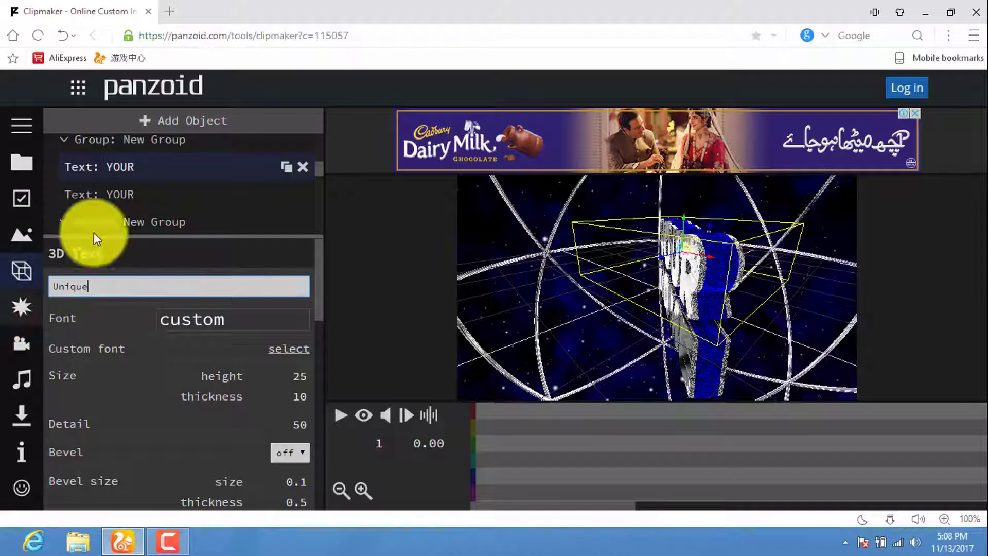
key(Return)
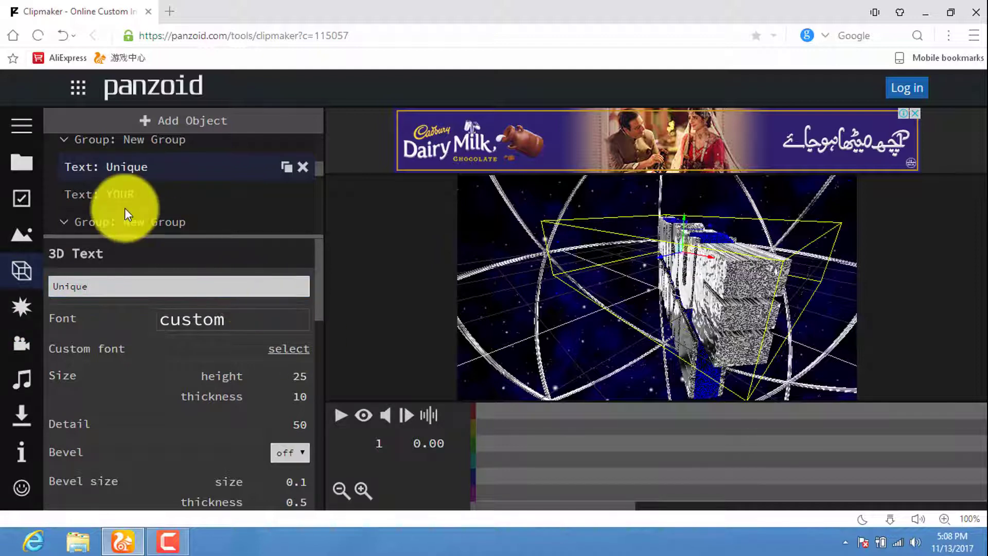
text(Unique)
- Change the second 'Text: YOUR' object to read 'Unique' as well
click(124, 210)
double_click(110, 285)
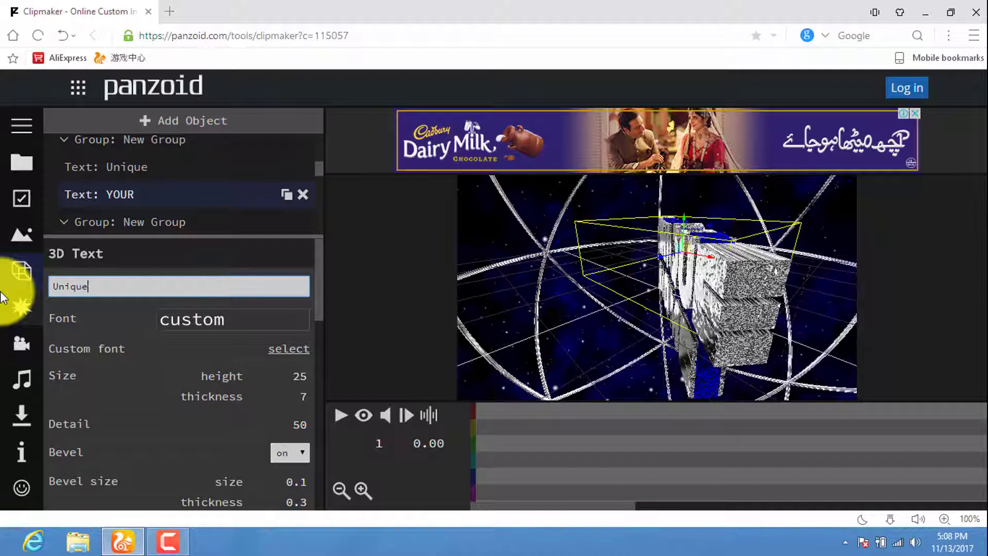
key(Return)
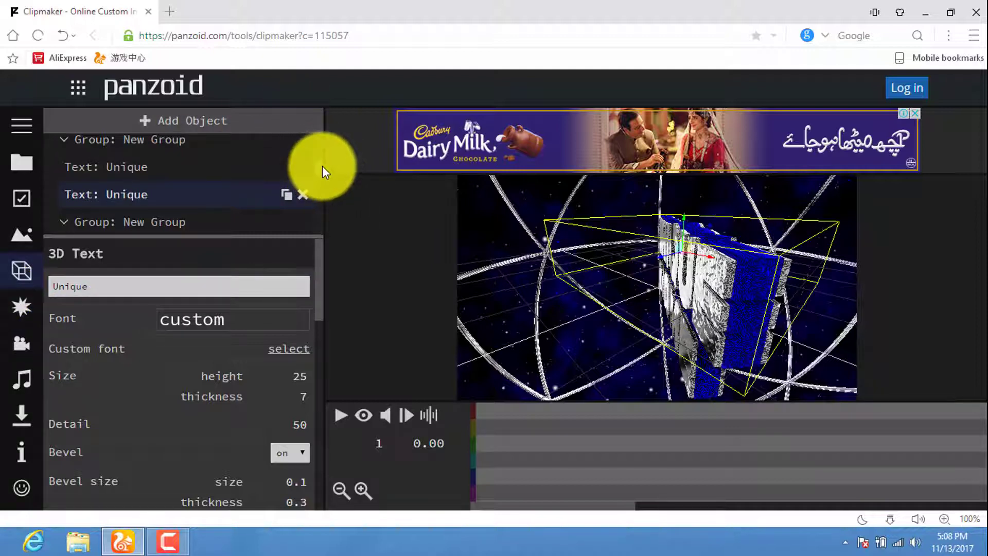
scroll(322, 170, down, 3)
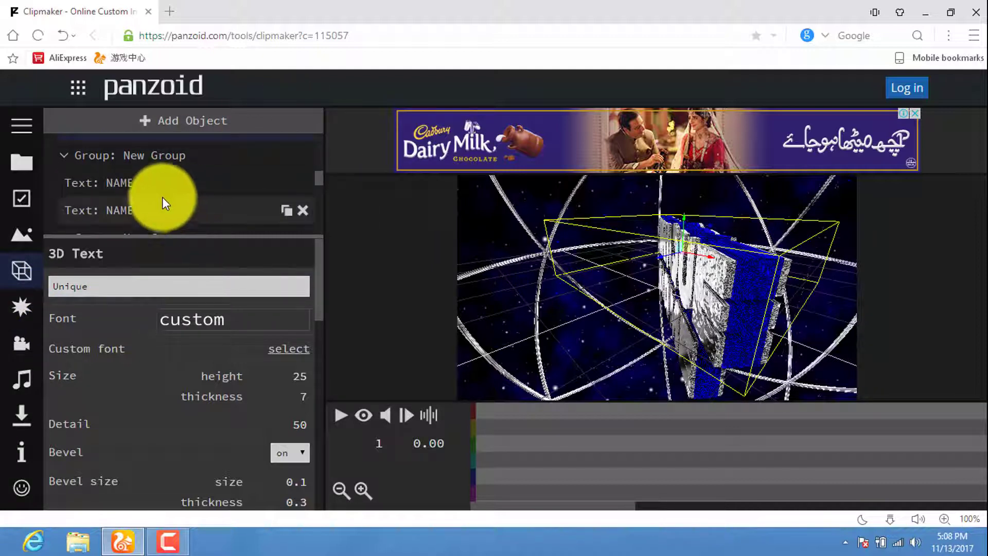
- Change the first 'Text: NAME' object to read 'Tricks'
click(164, 188)
click(82, 286)
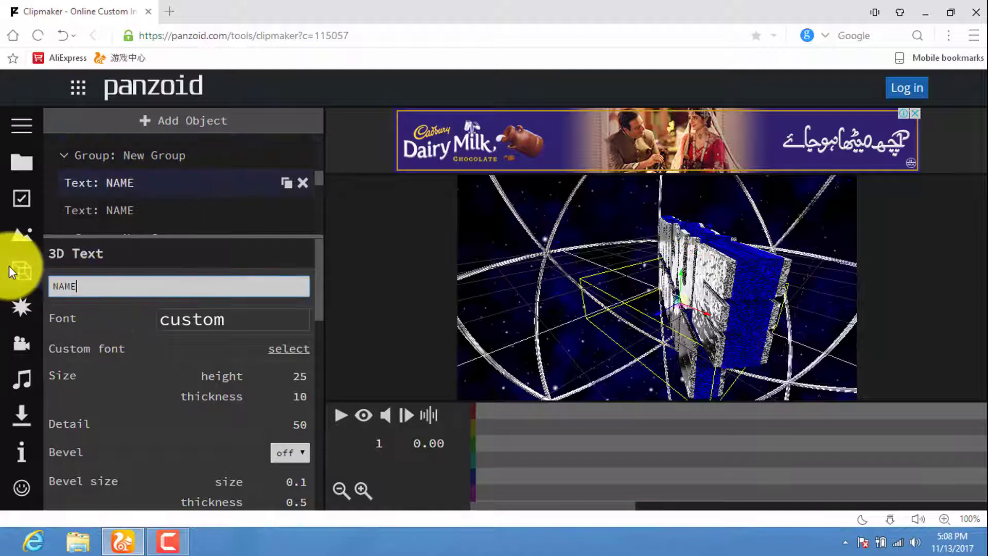
key(ctrl+a)
text(Tr)
text(icks)
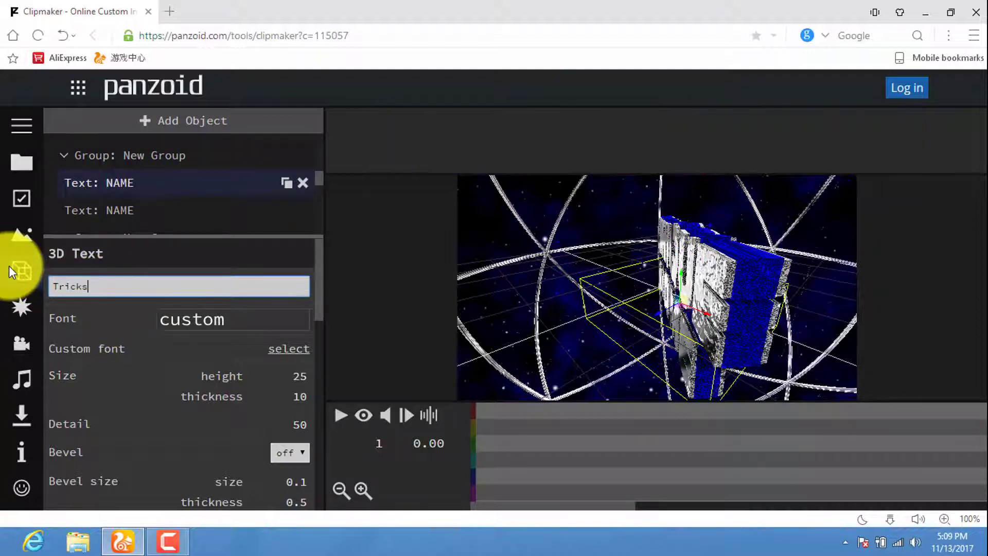
key(Return)
- Change the second 'Text: NAME' object to read 'Tricks' too
click(130, 207)
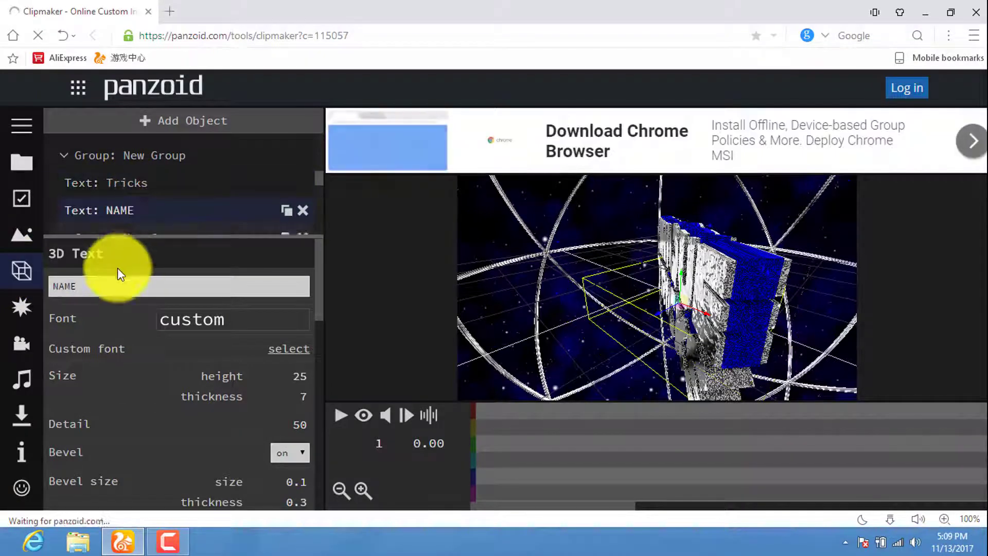
click(103, 286)
key(ctrl+a)
text(T)
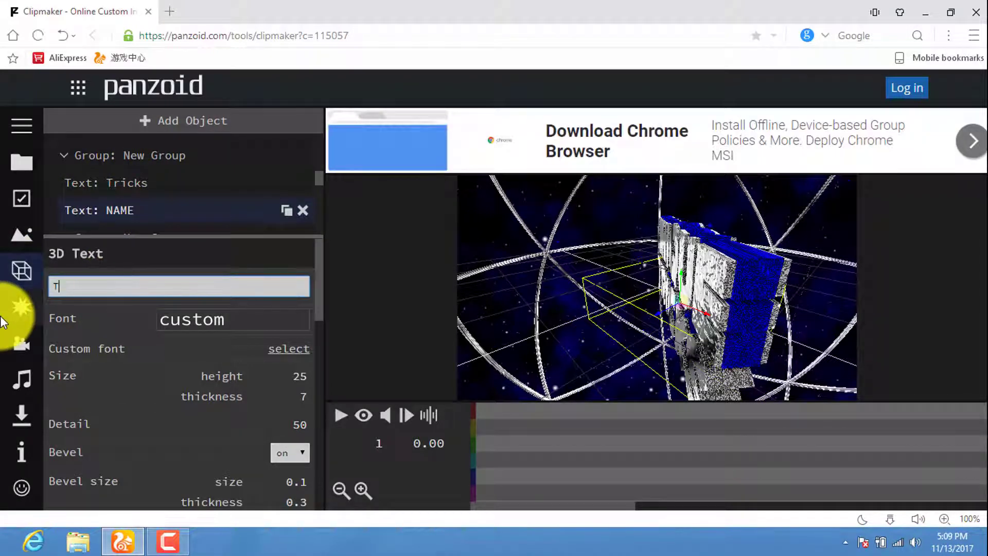
text(r)
click(2, 322)
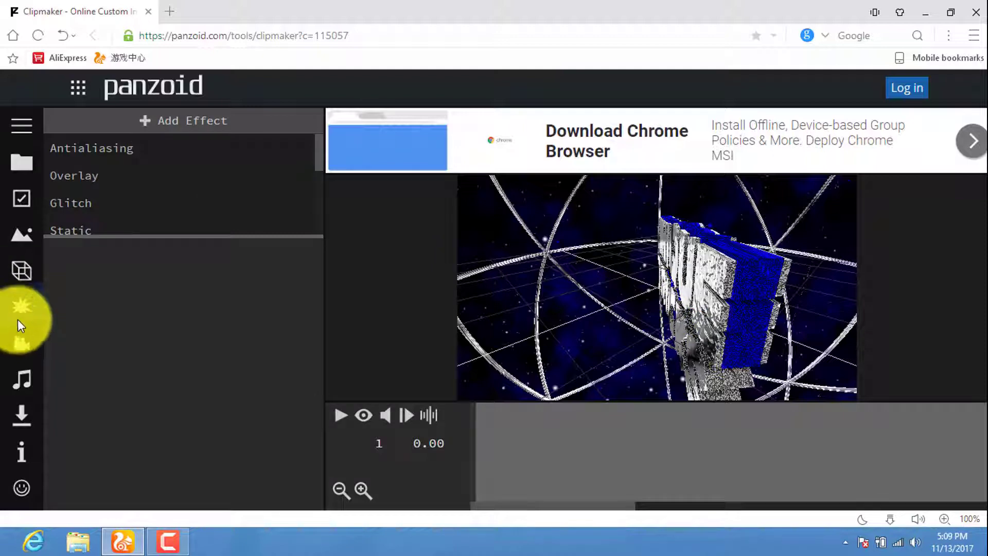
click(20, 270)
click(125, 286)
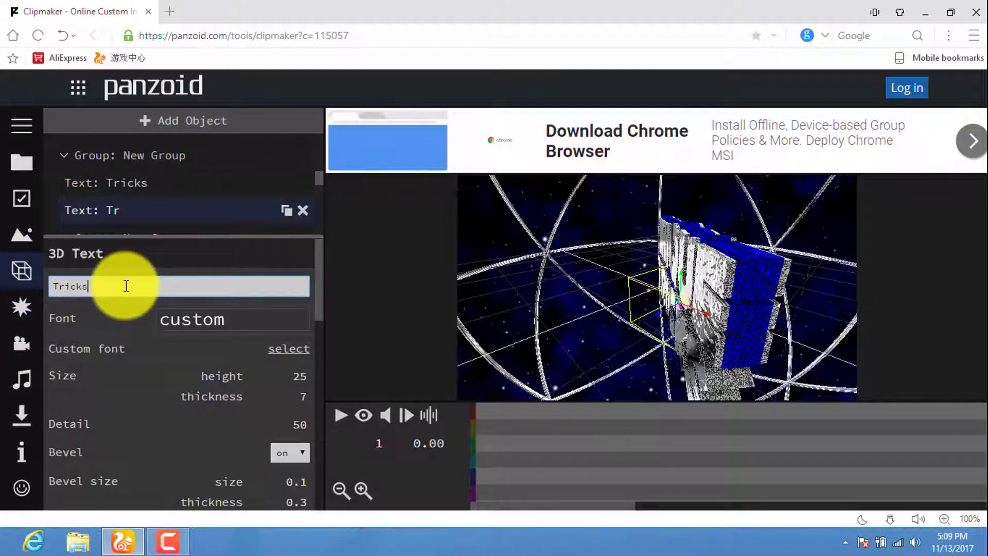
key(Return)
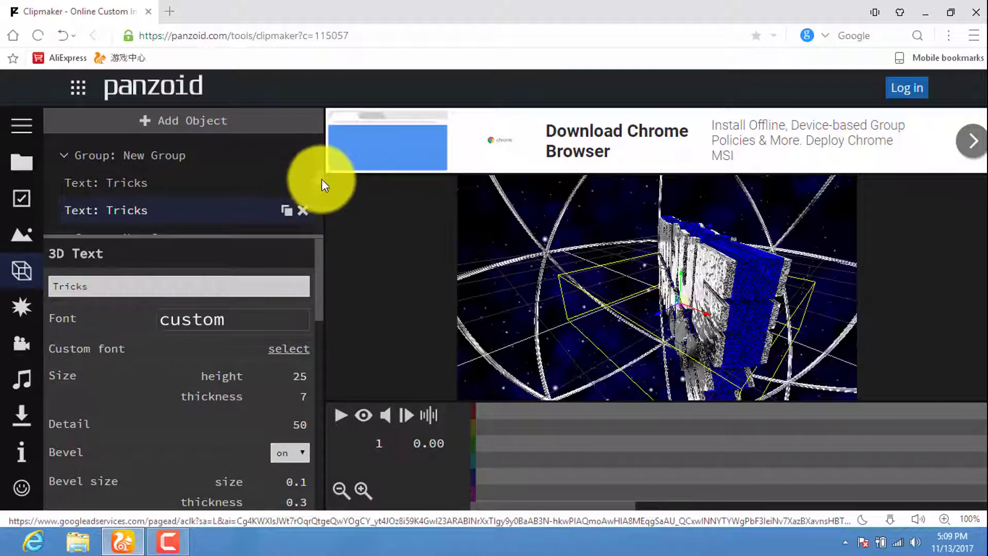
scroll(321, 182, down, 1)
scroll(321, 206, down, 3)
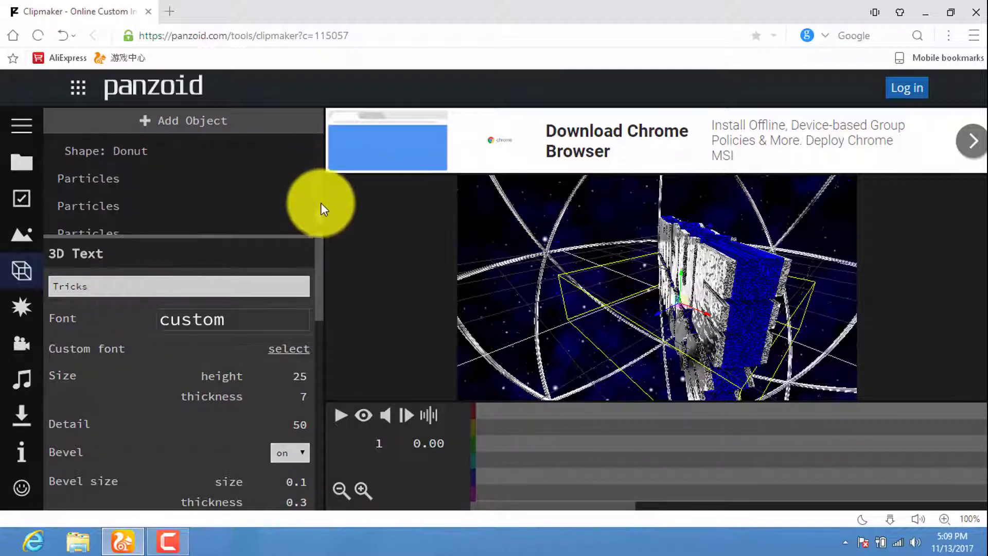
drag(323, 219, 320, 100)
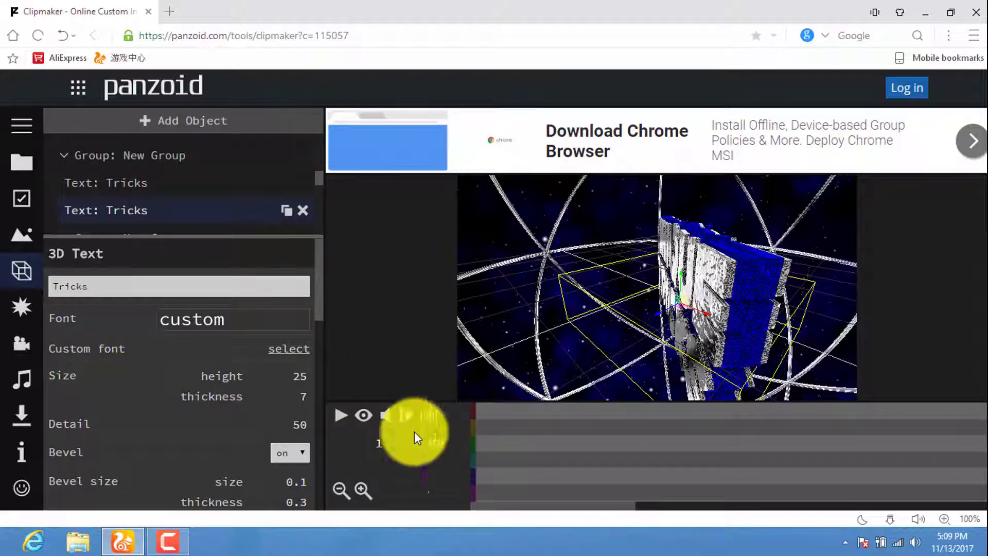
- Play the intro preview and pause it at 3.90 seconds showing UNIQUE TRICKS
click(341, 415)
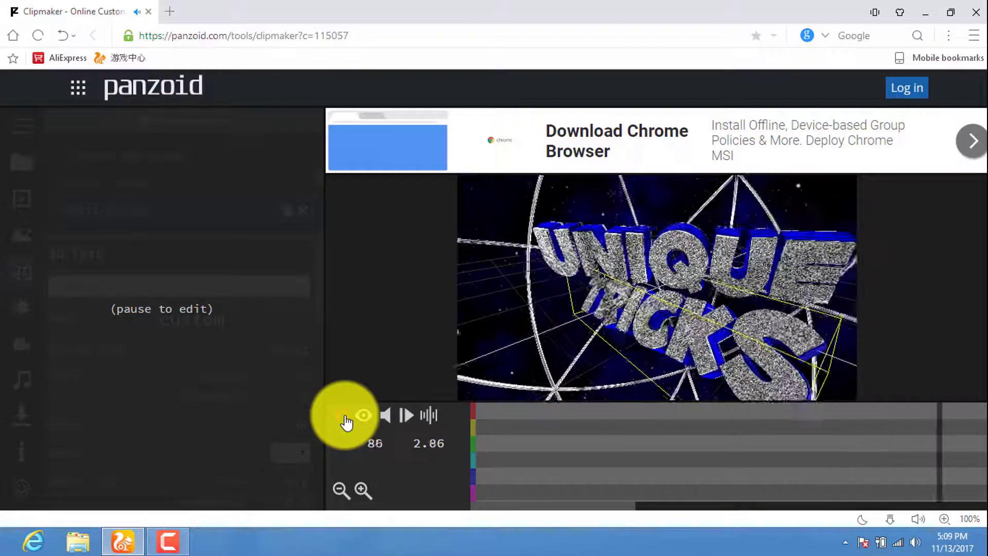
click(344, 418)
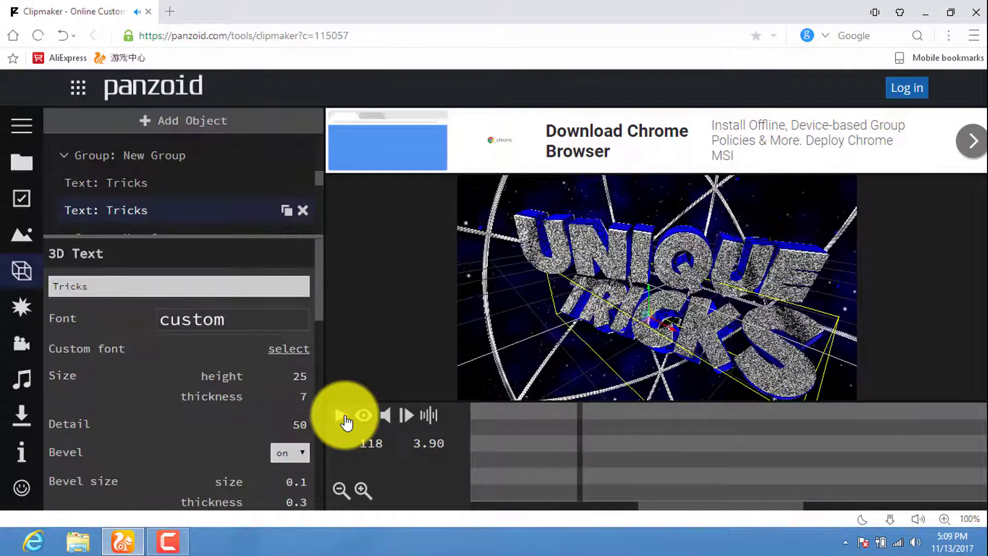
- Set the download render mode to fastest render with .mkv (vp8/opus) format
click(23, 419)
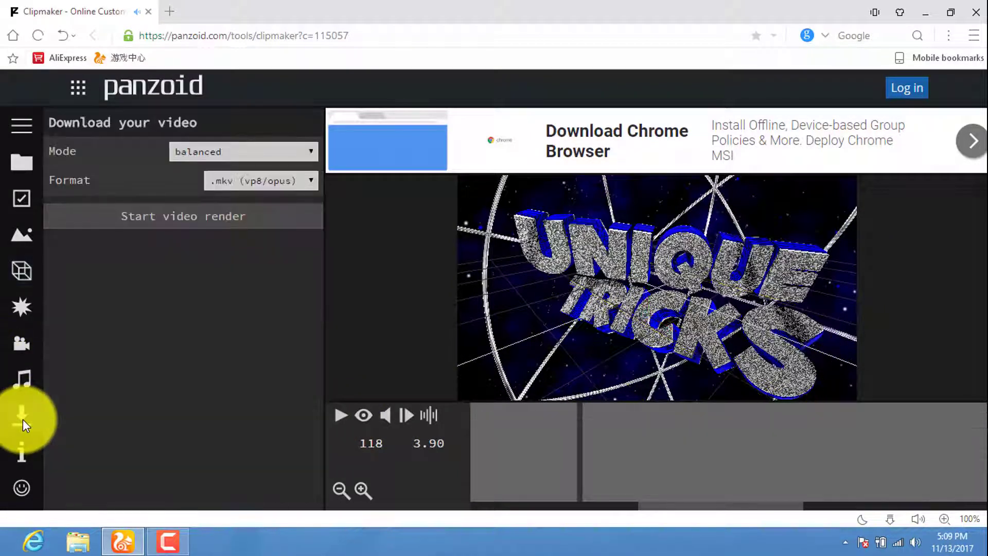
click(303, 162)
click(293, 171)
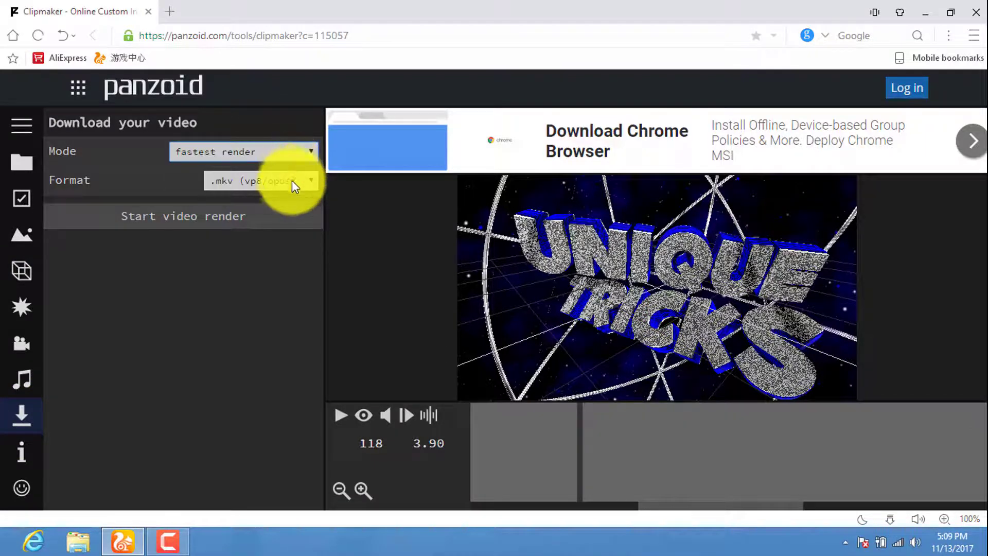
click(292, 182)
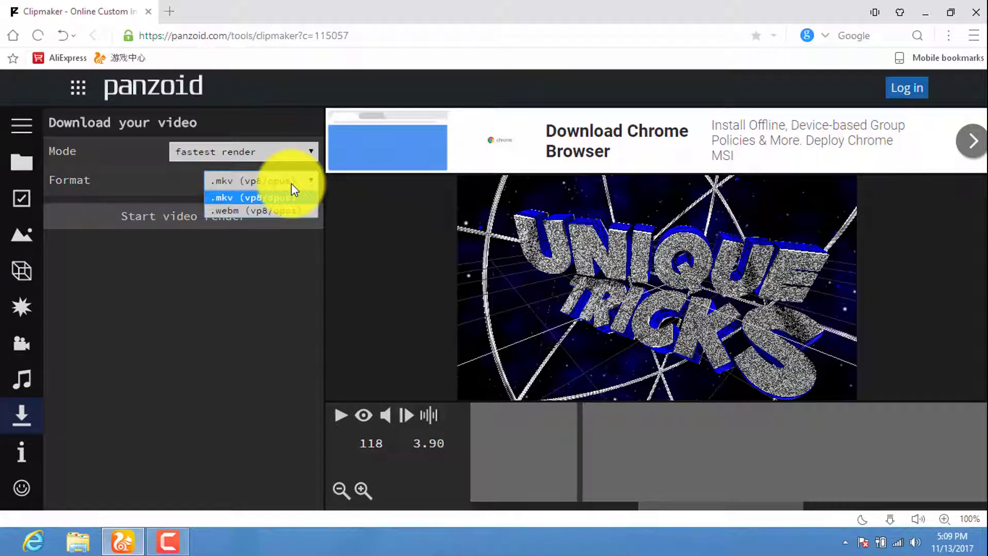
click(291, 185)
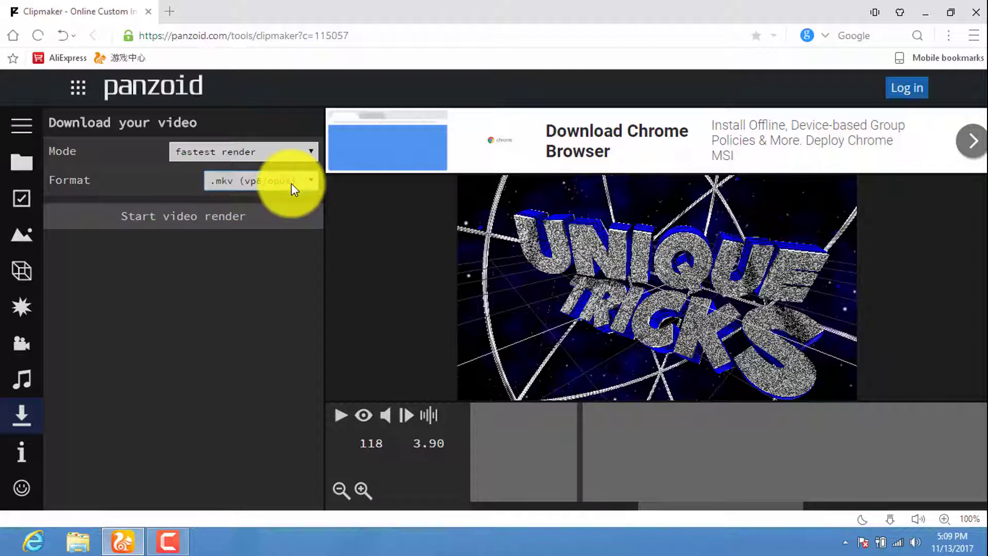
- Start the video render, allow file storage, and let it finish
click(190, 216)
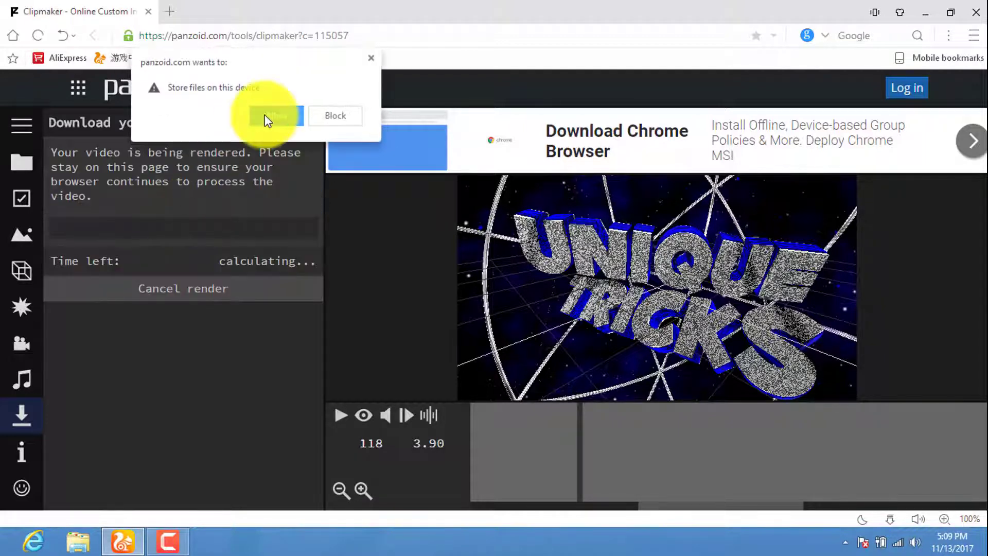
click(288, 122)
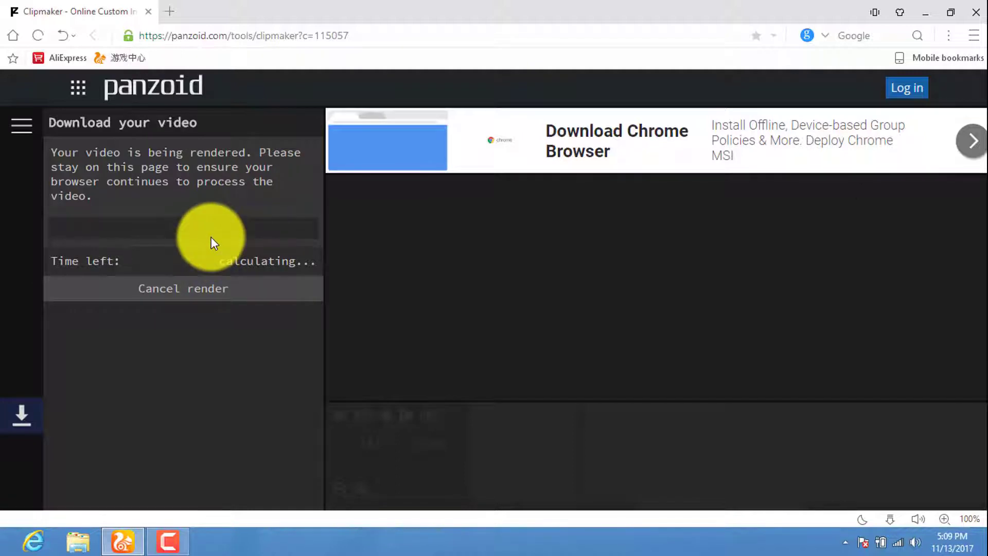
click(170, 541)
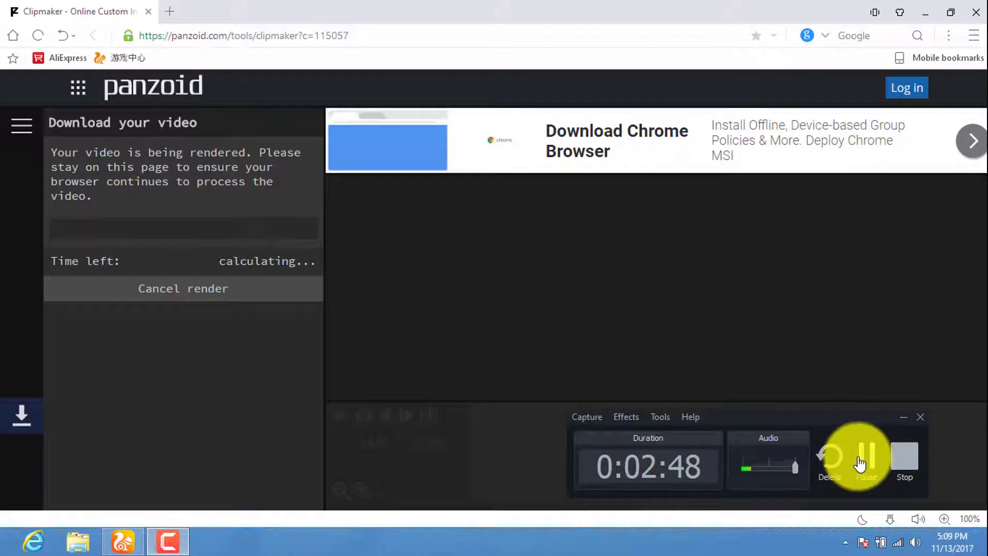
click(867, 456)
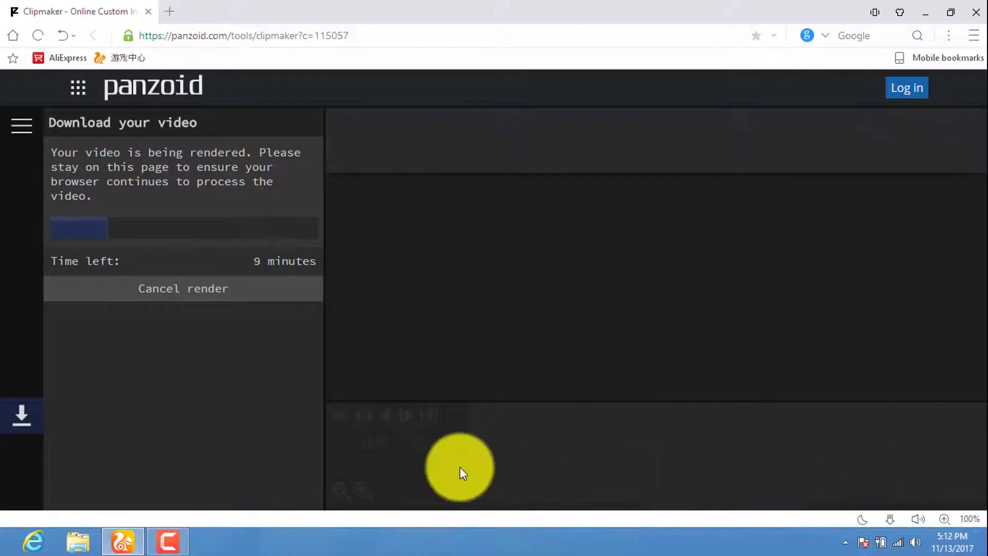
click(167, 541)
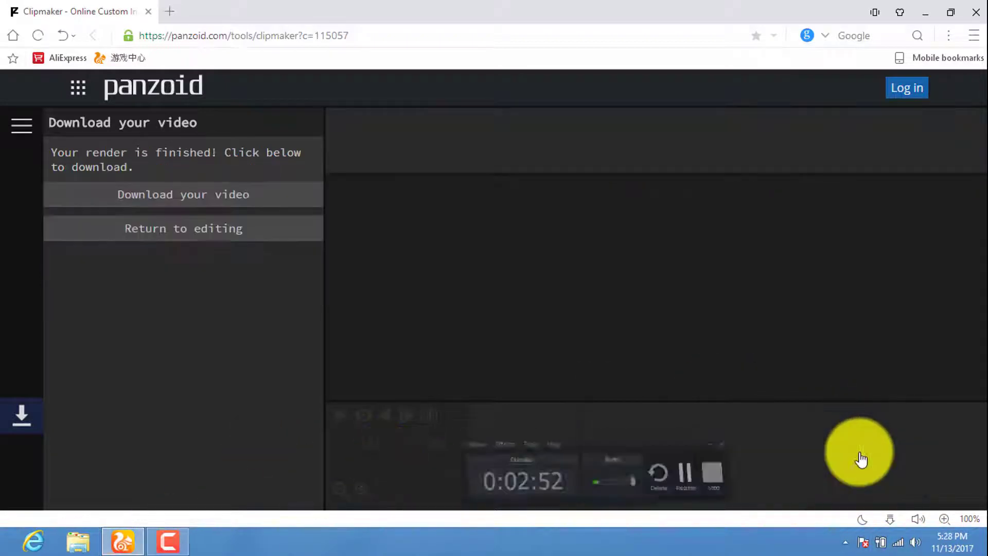
click(860, 454)
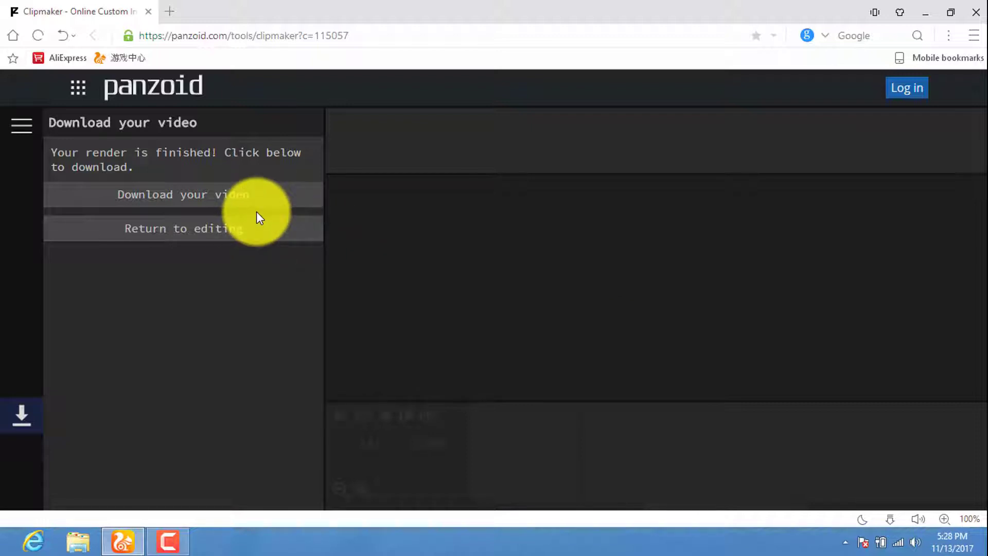
- Attempt to download video.mkv via Internet Download Manager, dismiss its error, return to Clipmaker
click(198, 206)
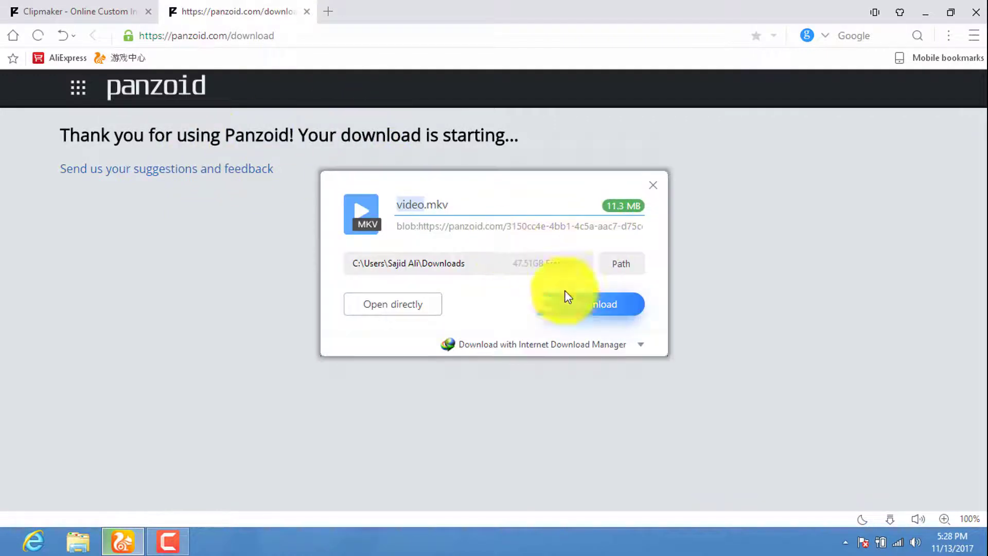
click(547, 347)
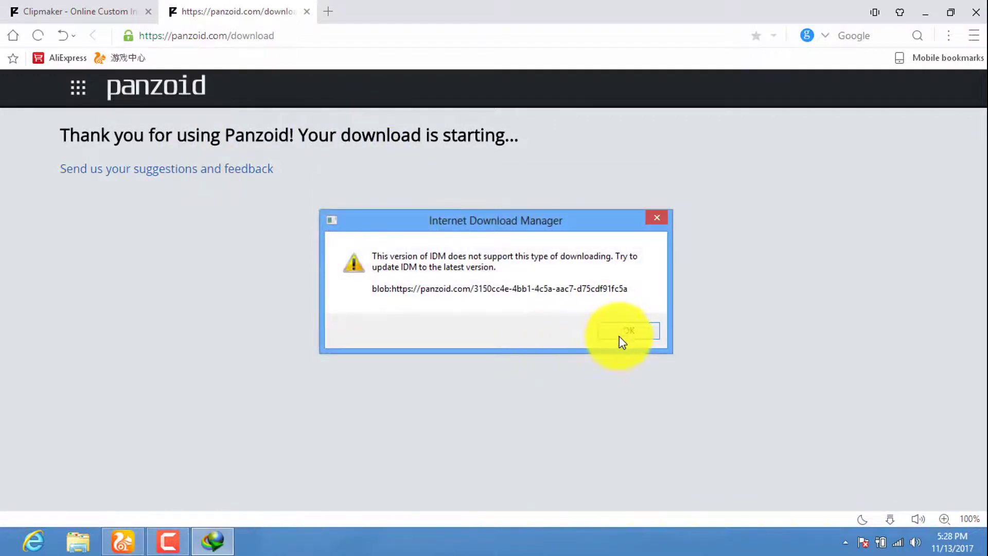
click(620, 328)
click(253, 36)
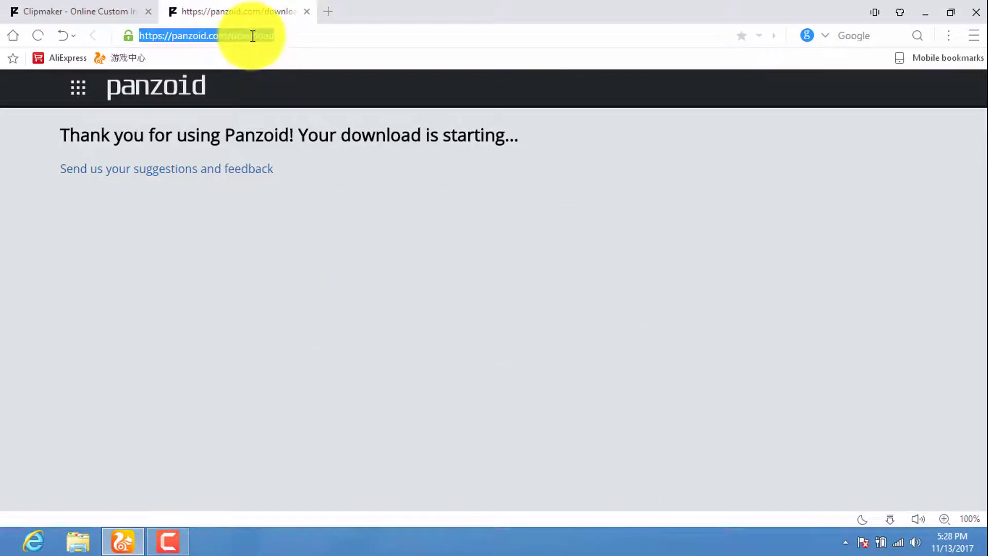
click(128, 6)
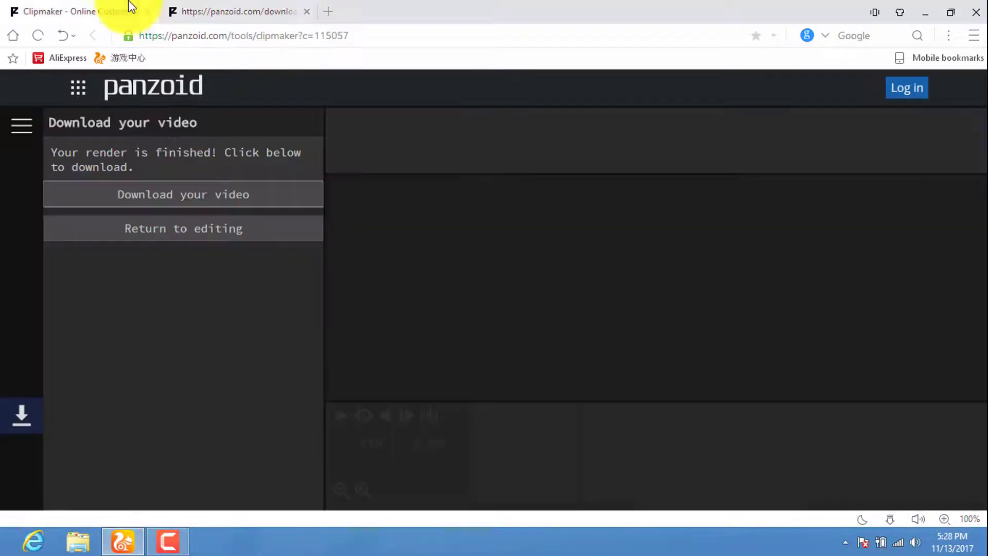
- Retry the video.mkv download through IDM, dismiss the error, and close the extra tab
click(199, 194)
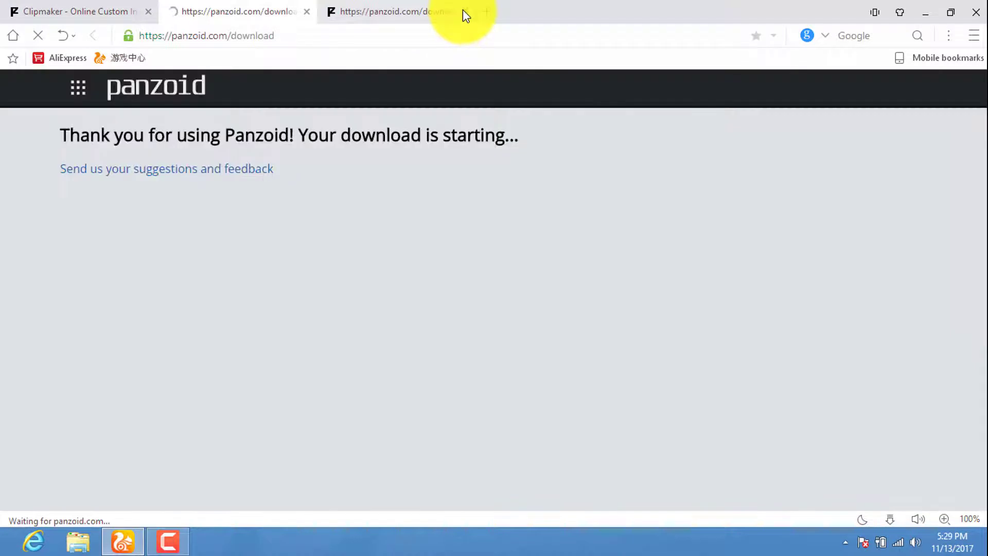
click(462, 10)
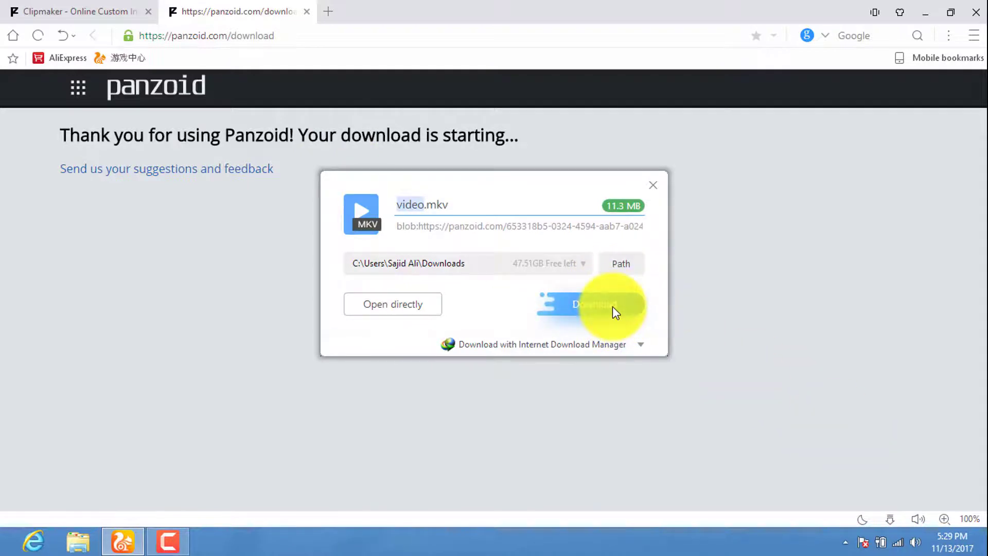
click(590, 345)
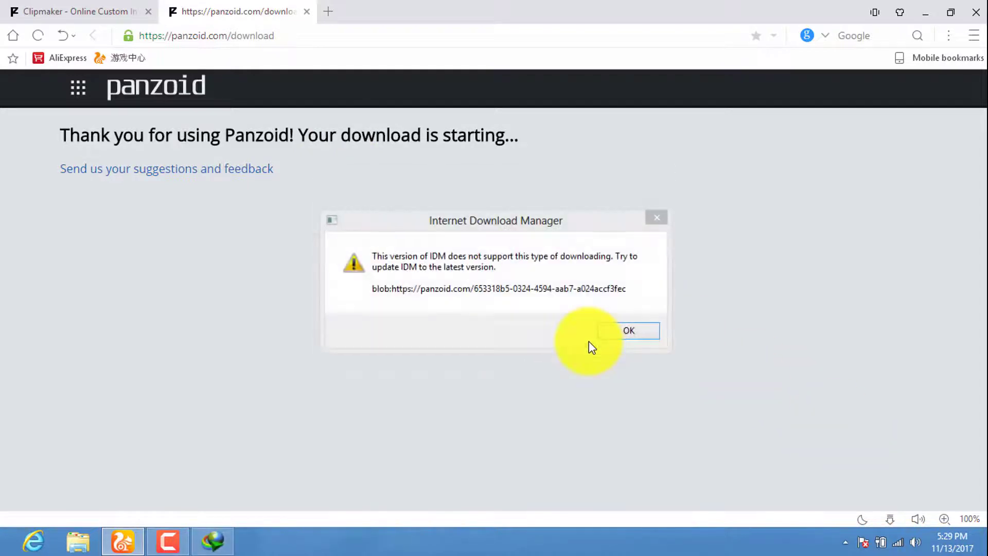
click(641, 331)
click(168, 540)
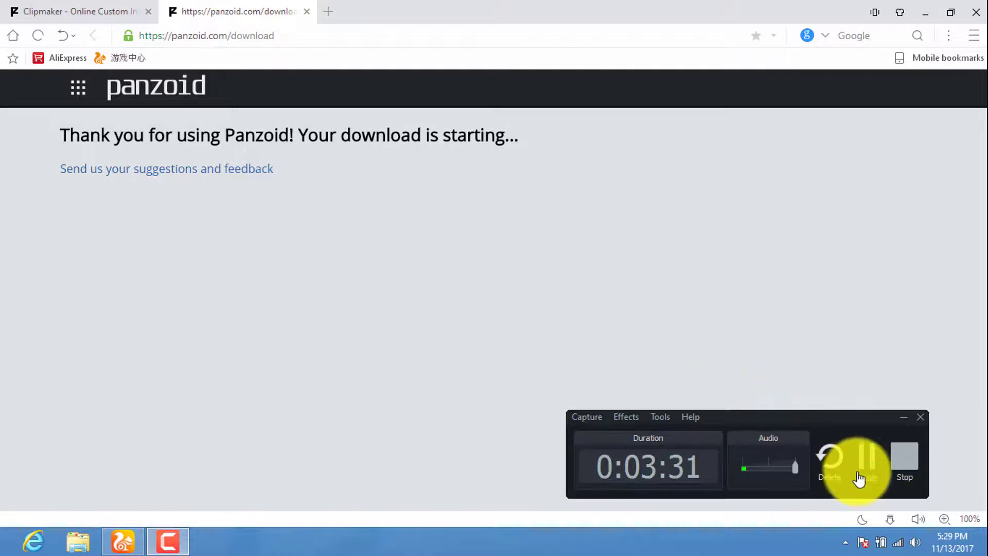
click(866, 460)
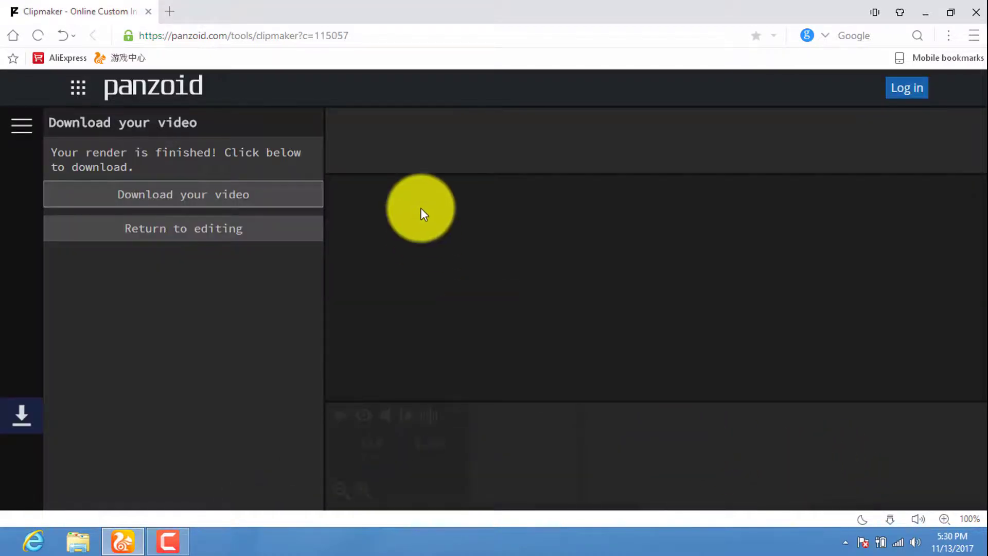
- Retry the download as video (2).mkv, dismiss the IDM error, and close the download tab
click(193, 203)
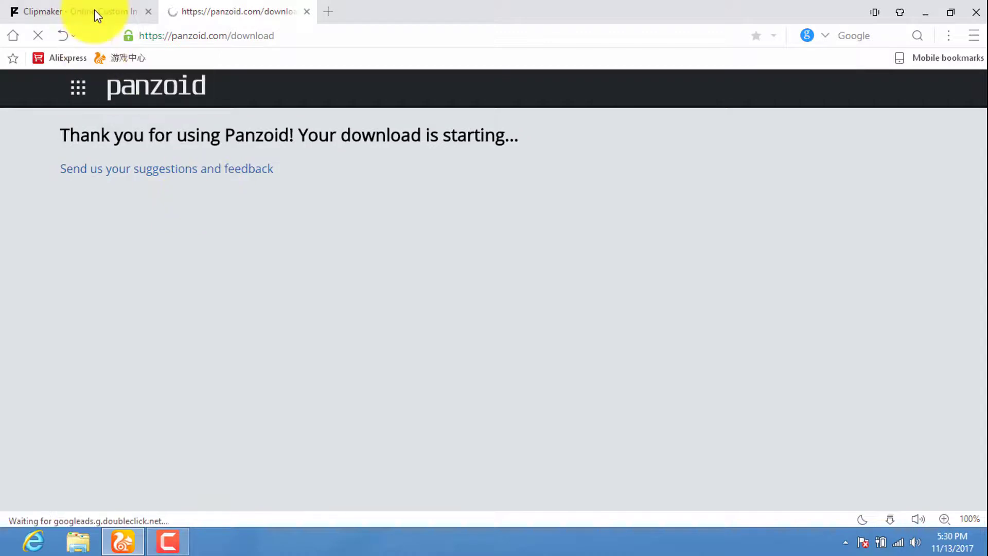
click(94, 10)
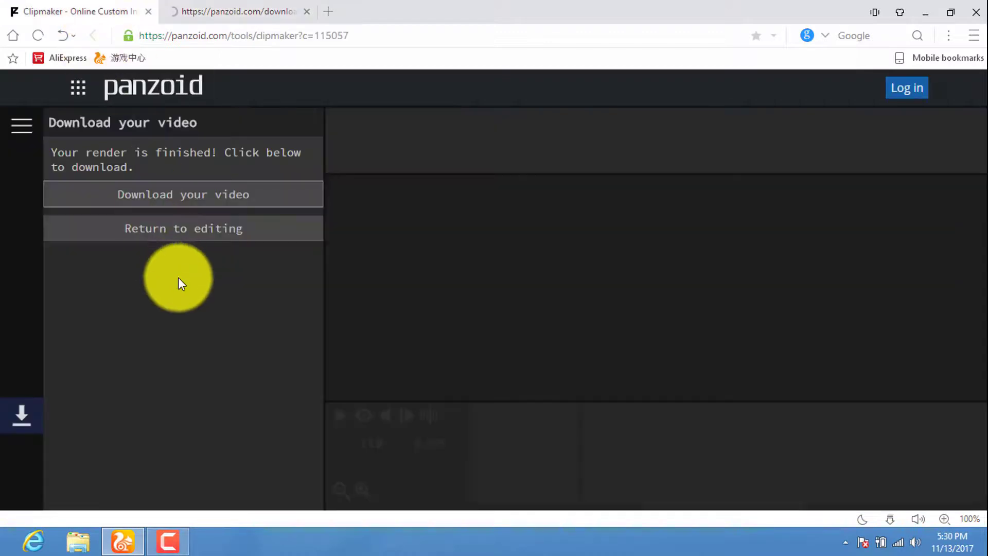
click(222, 11)
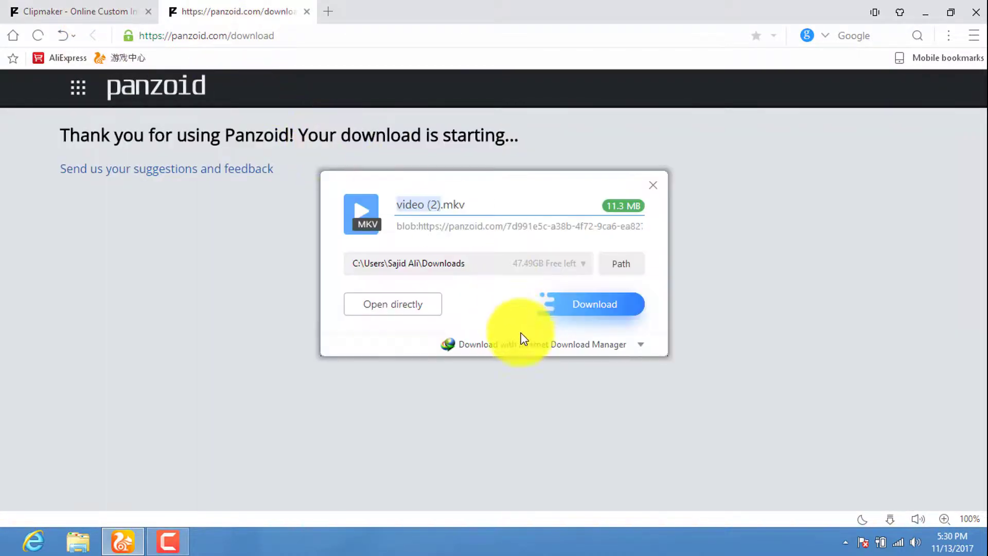
click(521, 344)
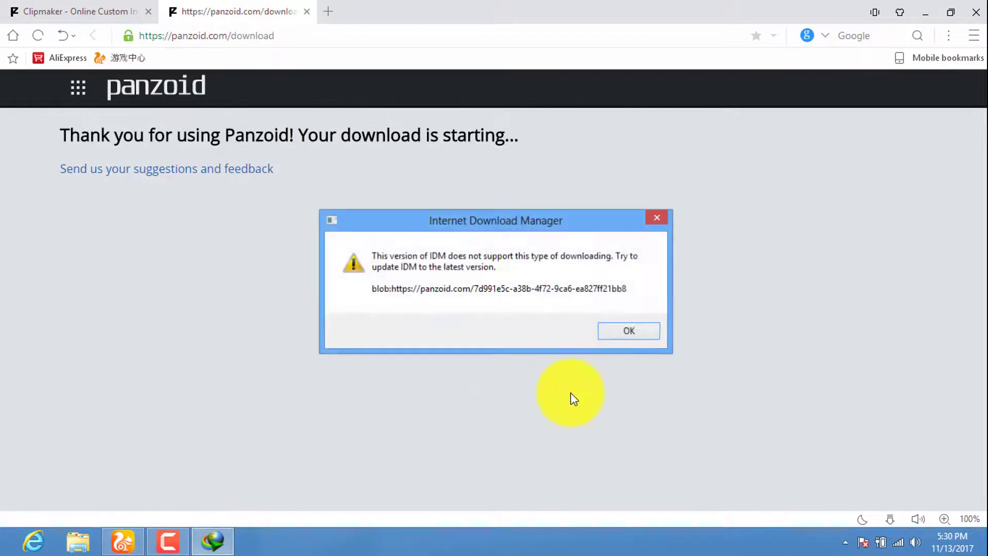
click(646, 333)
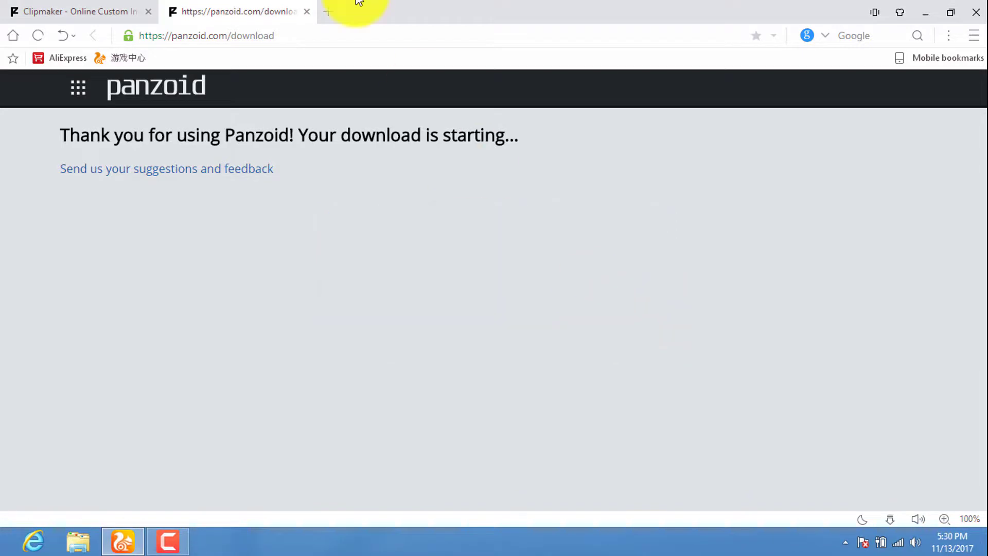
click(307, 11)
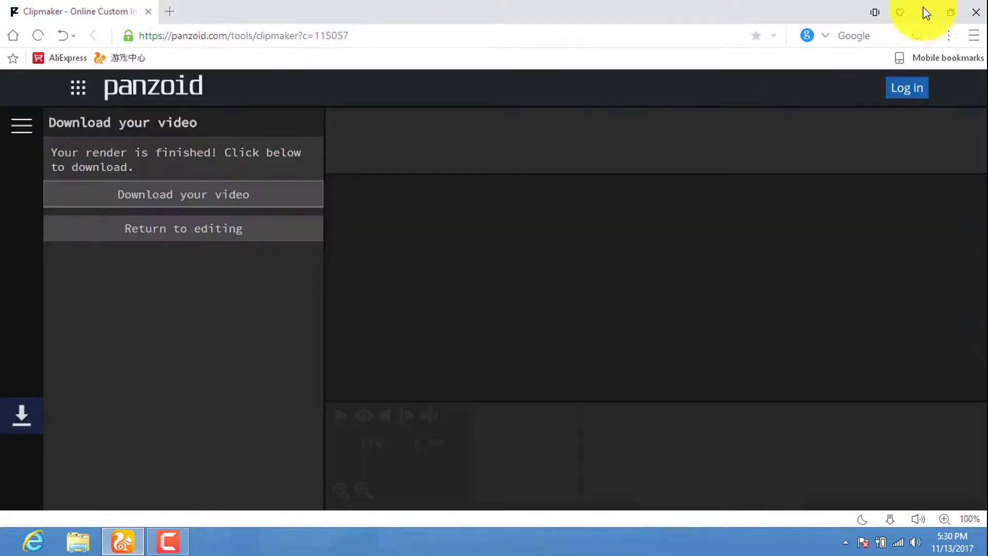
- Close UC Browser, confirming the exit despite its 2 tasks still downloading
click(977, 12)
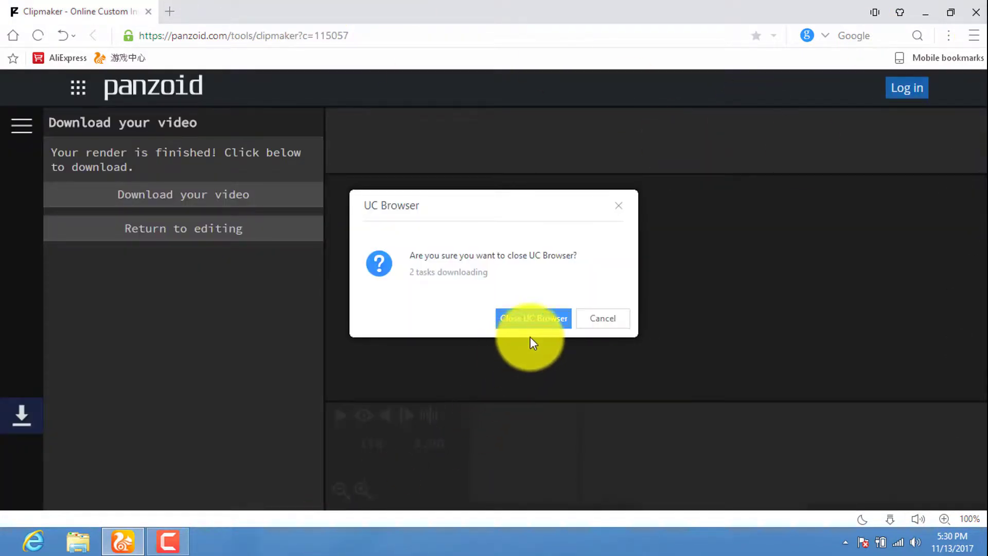
click(534, 320)
click(175, 540)
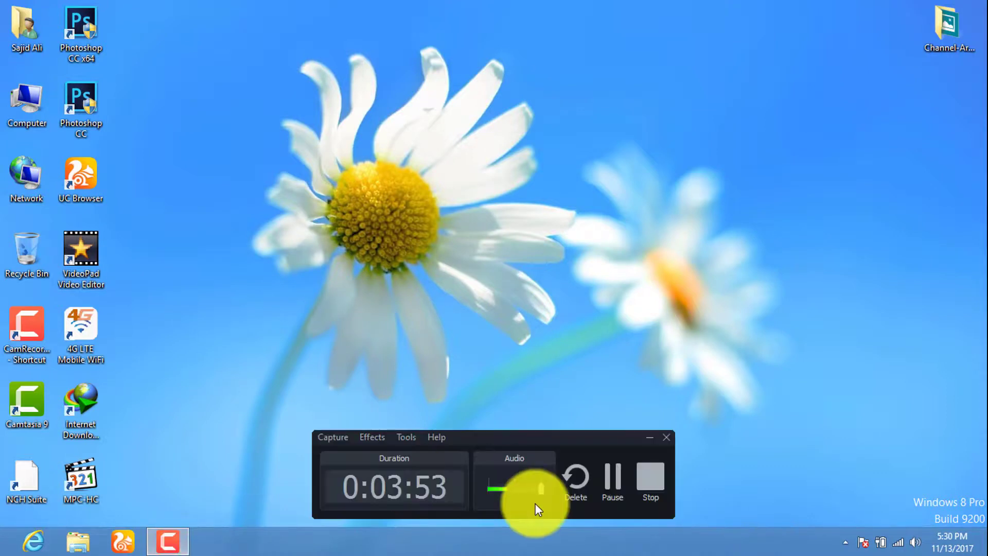